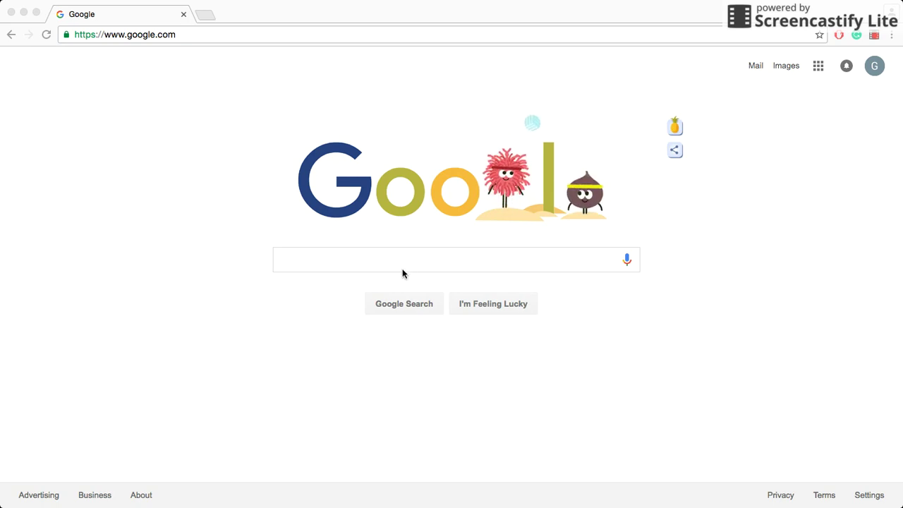
Step: Search Google for 'connect ed' and open the Connect Ed - McGraw-Hill login page
{"action": "left_click", "coordinate": [329, 267]}
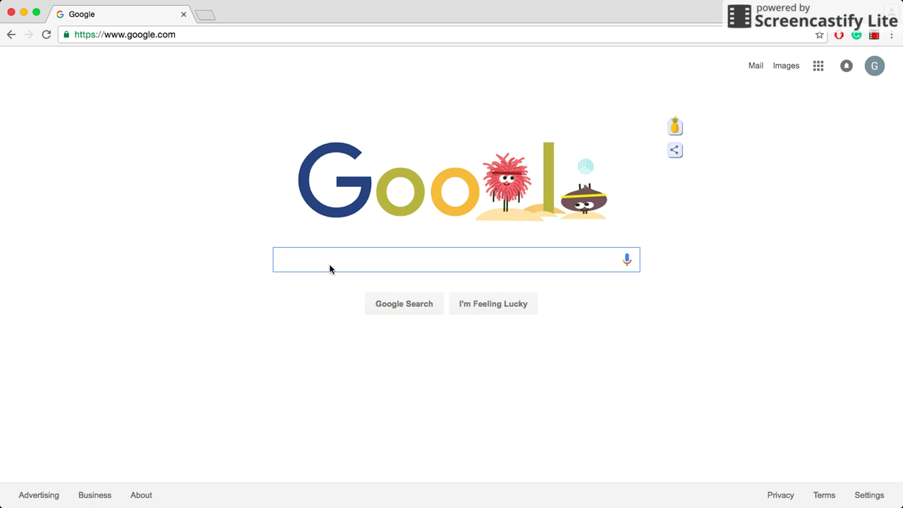
{"action": "type", "text": "connec"}
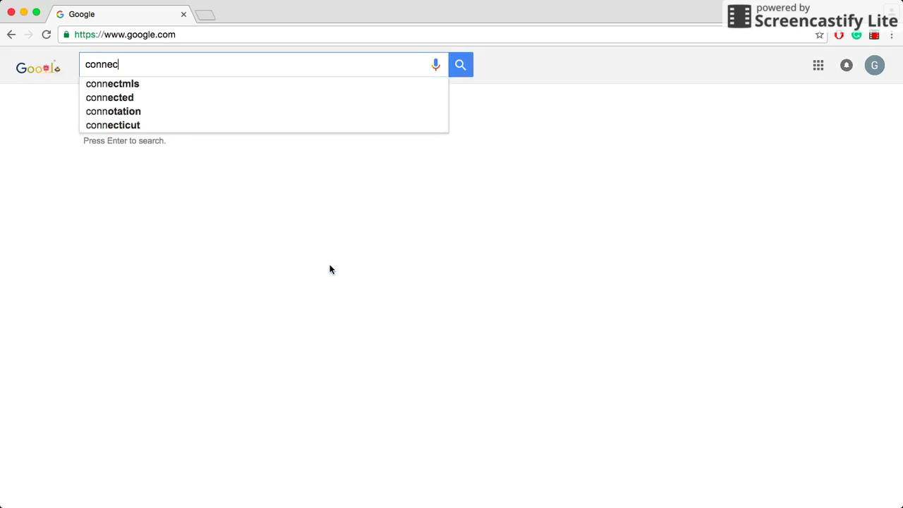
{"action": "type", "text": "t ed"}
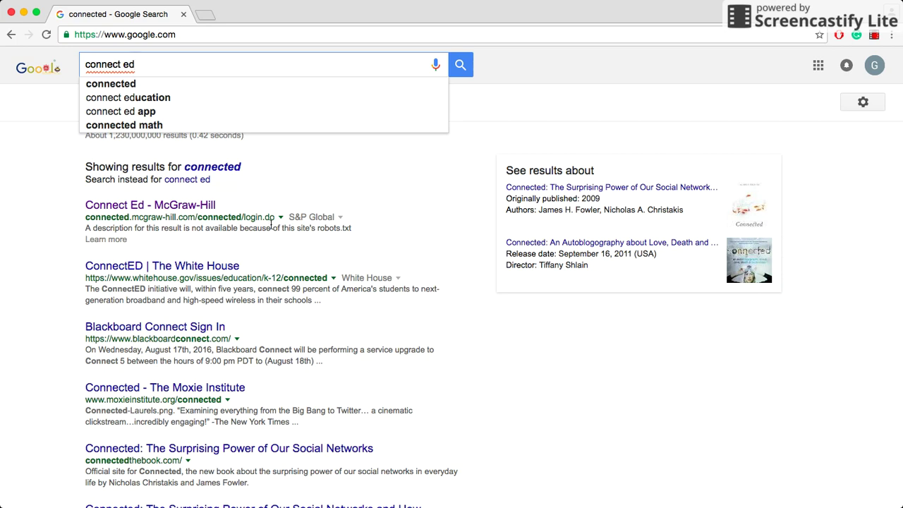
{"action": "left_click", "coordinate": [181, 208]}
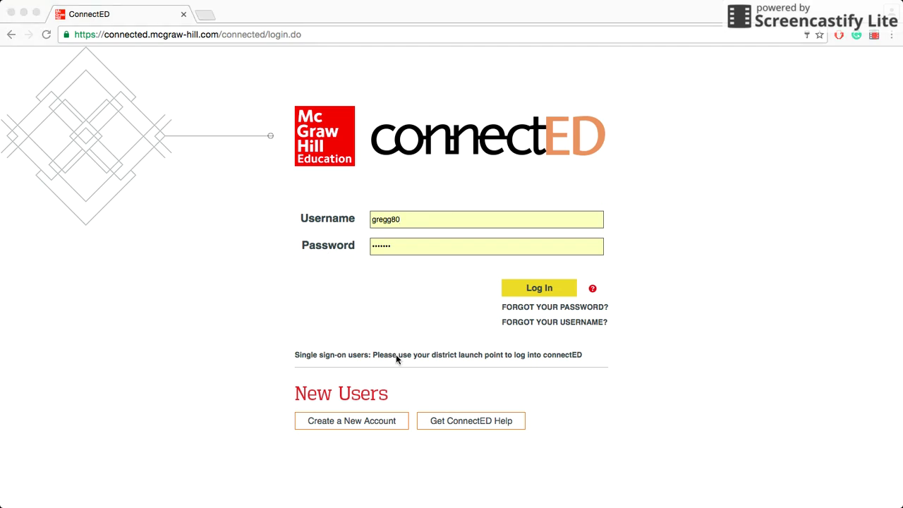
Step: Start a new account by pasting and submitting the teacher's student redemption code
{"action": "left_click", "coordinate": [345, 419]}
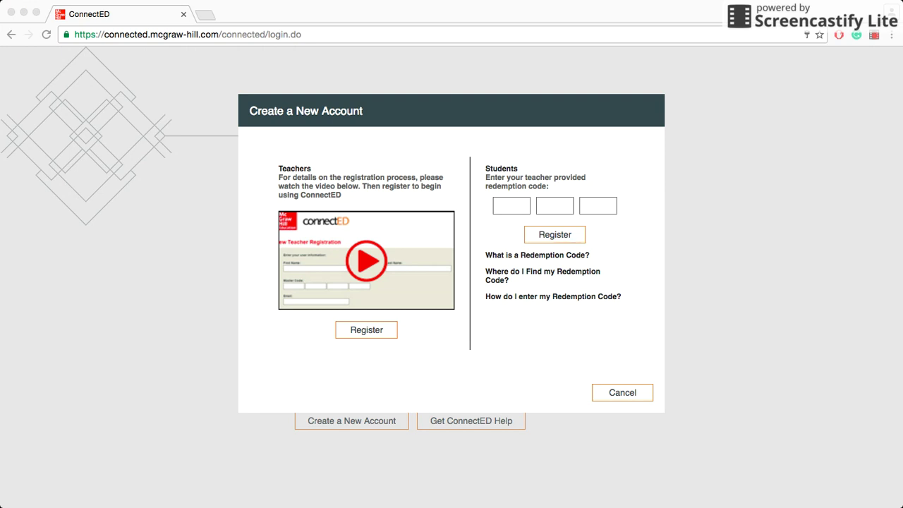
{"action": "left_click", "coordinate": [508, 206]}
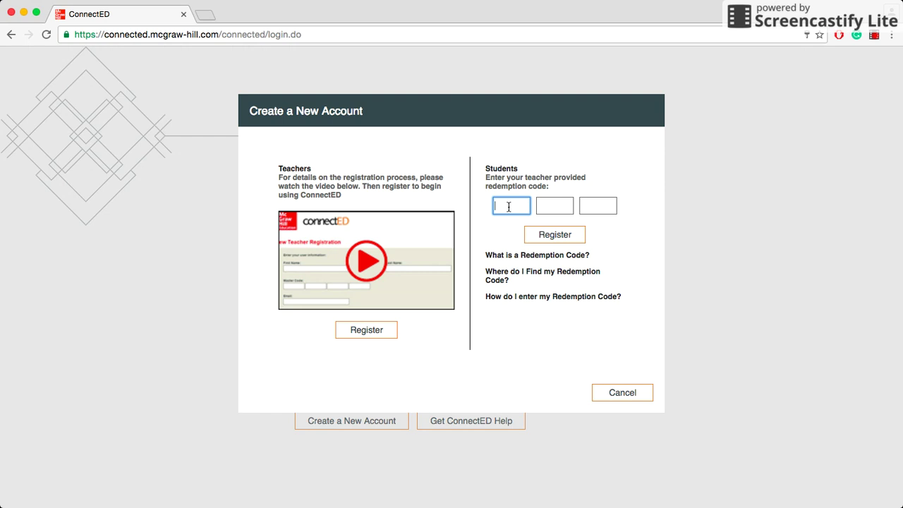
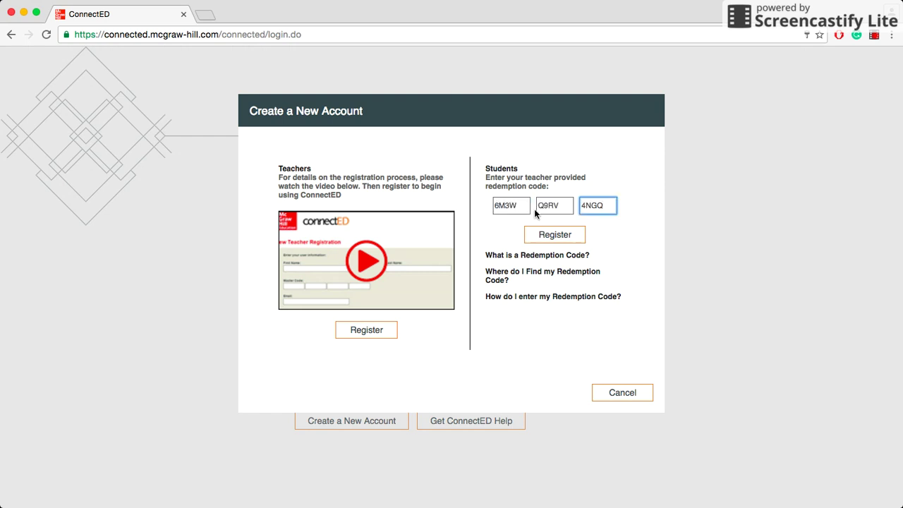
{"action": "left_click", "coordinate": [564, 236]}
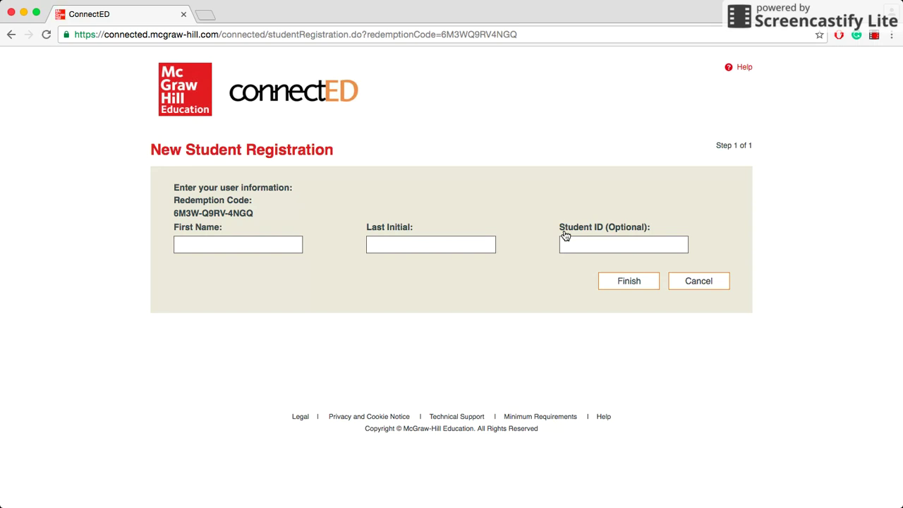
Step: Enter the student's first name and last initial, then submit the registration
{"action": "left_click", "coordinate": [250, 243]}
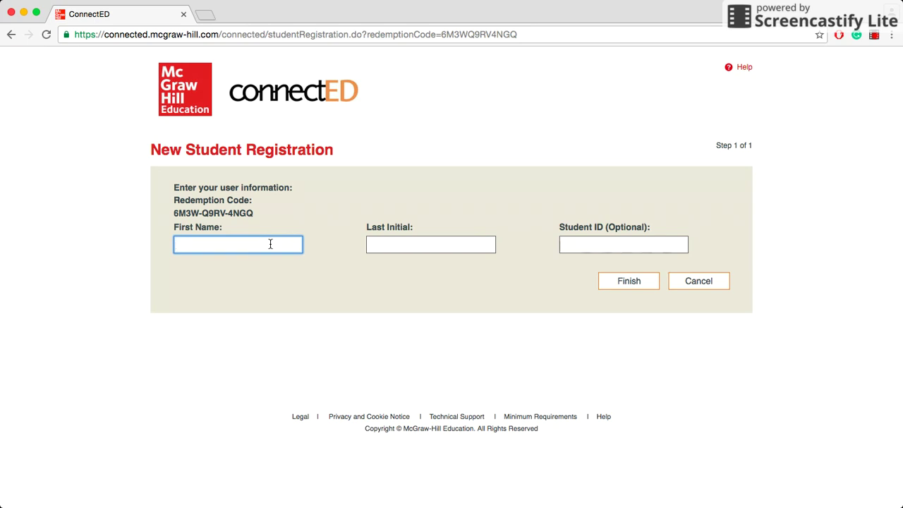
{"action": "type", "text": "Fakestudent1"}
{"action": "key", "text": "Tab"}
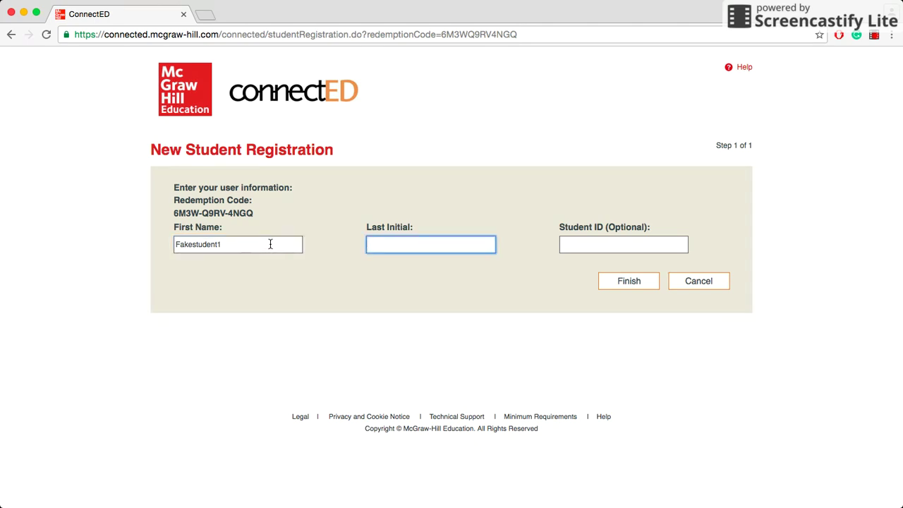
{"action": "type", "text": "F"}
{"action": "left_click", "coordinate": [641, 284]}
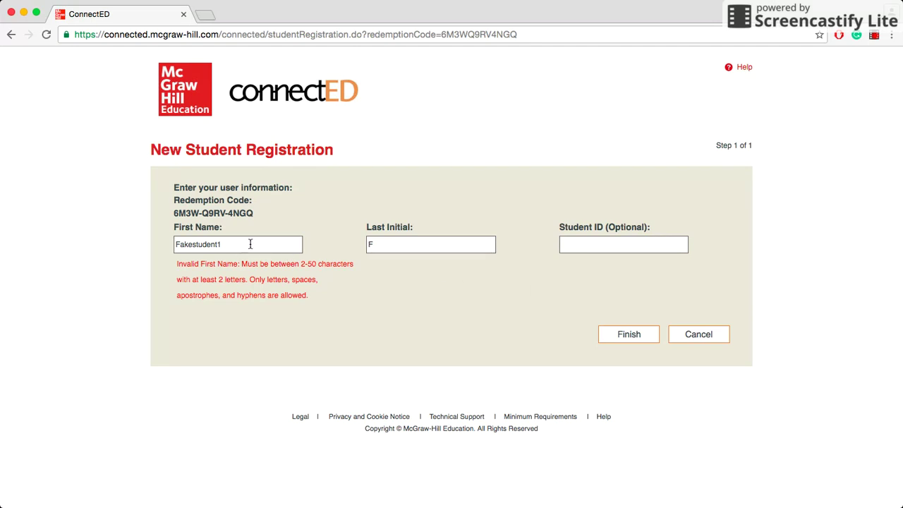
Step: Retype the first name using letters only, removing the digit, and resubmit
{"action": "left_click_drag", "start_coordinate": [251, 244], "coordinate": [140, 244]}
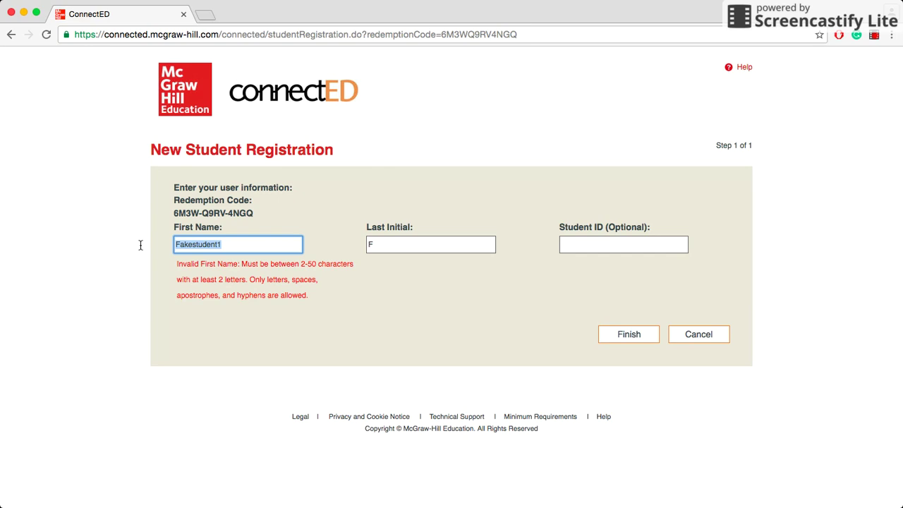
{"action": "type", "text": "Fakestudent"}
{"action": "left_click", "coordinate": [622, 333]}
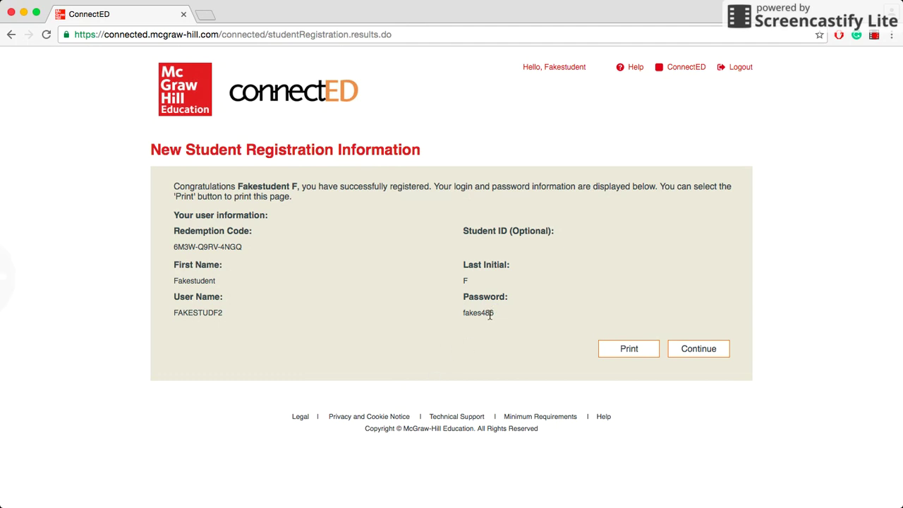
Step: Copy the generated password and save it in another window
{"action": "left_click_drag", "start_coordinate": [495, 314], "coordinate": [462, 313]}
{"action": "left_click", "coordinate": [463, 320]}
{"action": "key", "text": "super+Tab"}
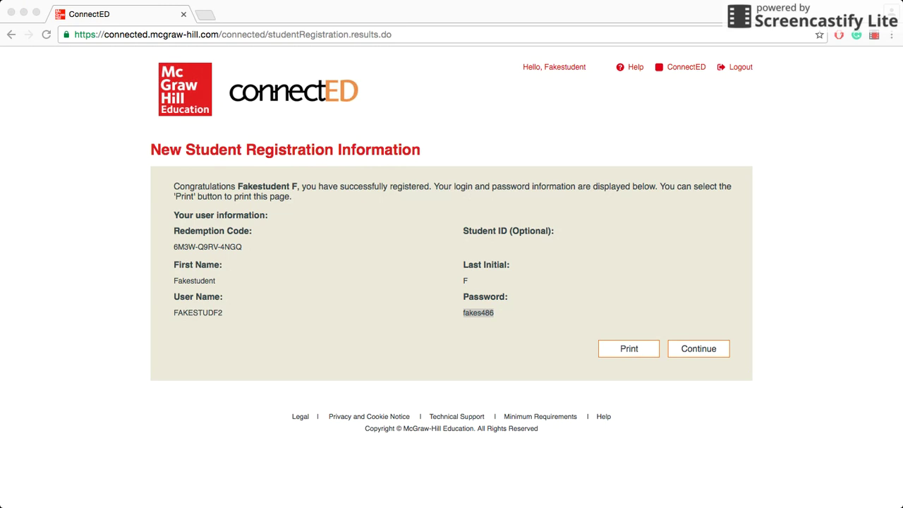
{"action": "key", "text": "super+Tab"}
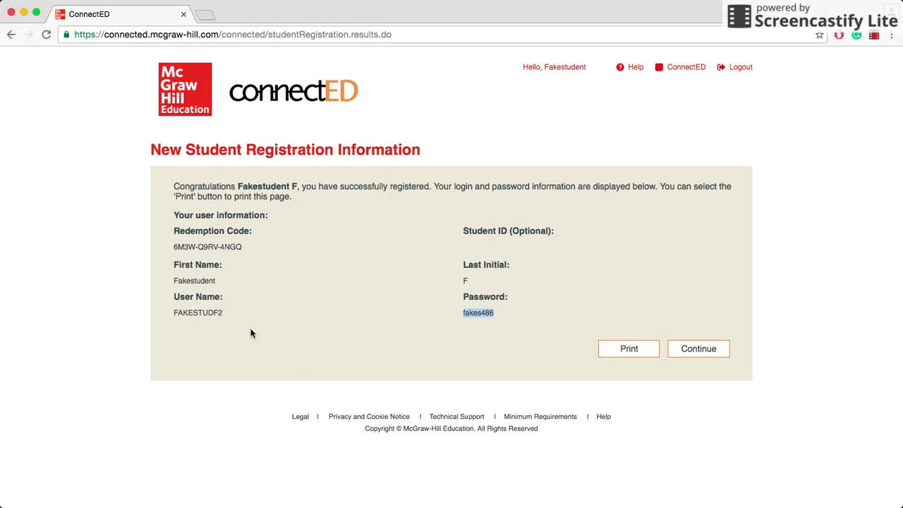
Step: Copy the generated user name and save it in another window
{"action": "left_click_drag", "start_coordinate": [221, 313], "coordinate": [176, 314]}
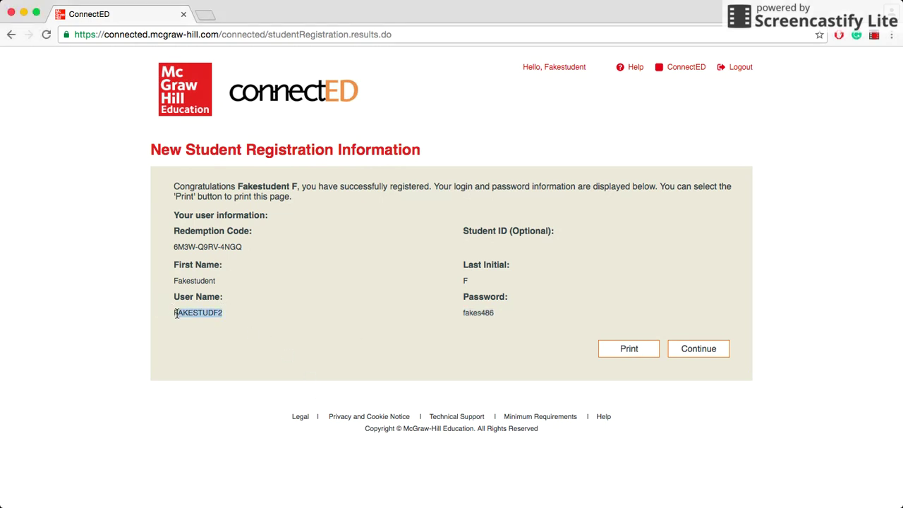
{"action": "double_click", "coordinate": [173, 312]}
{"action": "key", "text": "super+c"}
{"action": "key", "text": "super+Tab"}
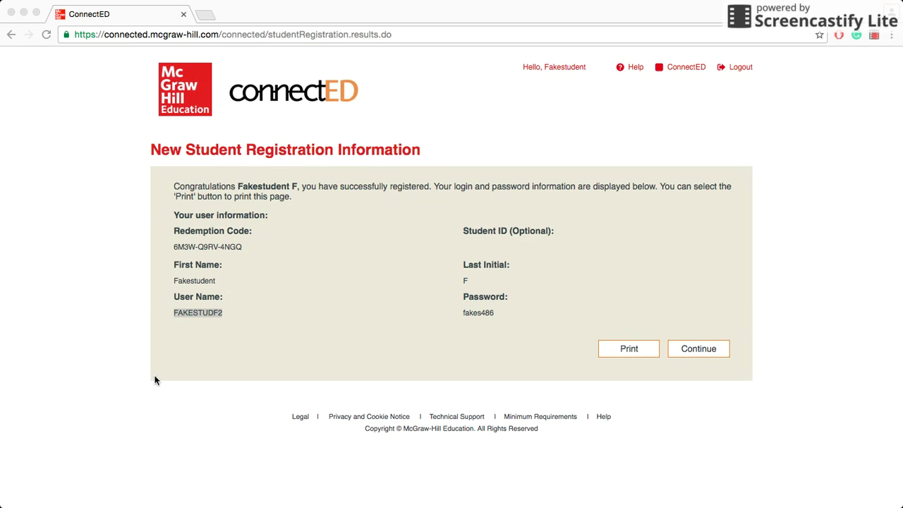
{"action": "key", "text": "super+Tab"}
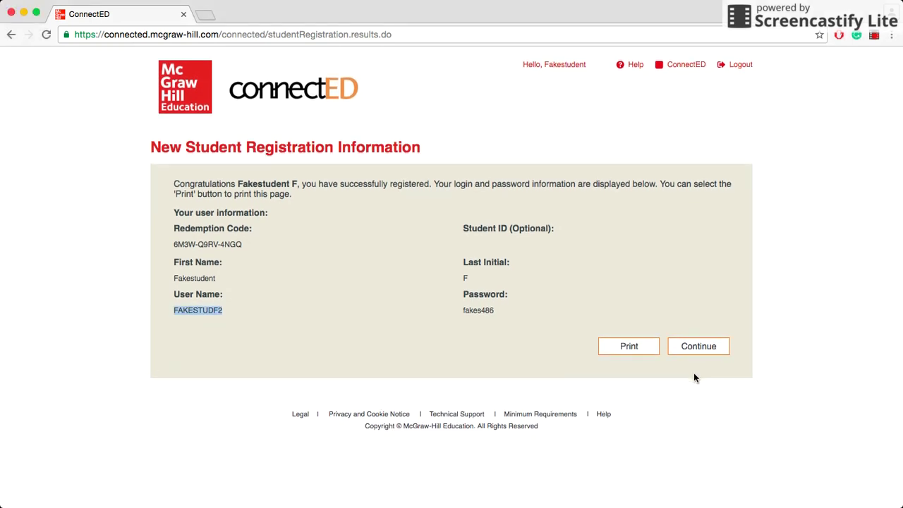
Step: Continue to the student's Books and Content page showing Grade 7 iScience, then log out
{"action": "left_click", "coordinate": [708, 360]}
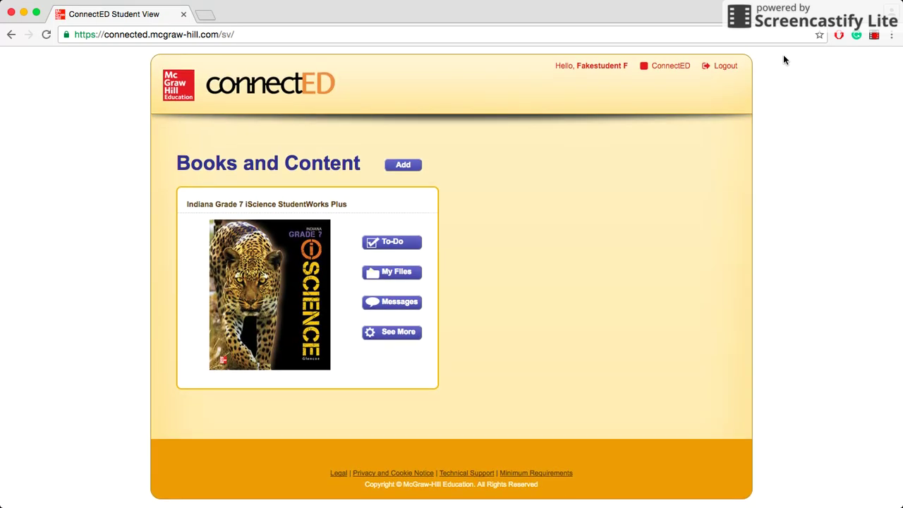
{"action": "left_click", "coordinate": [729, 67]}
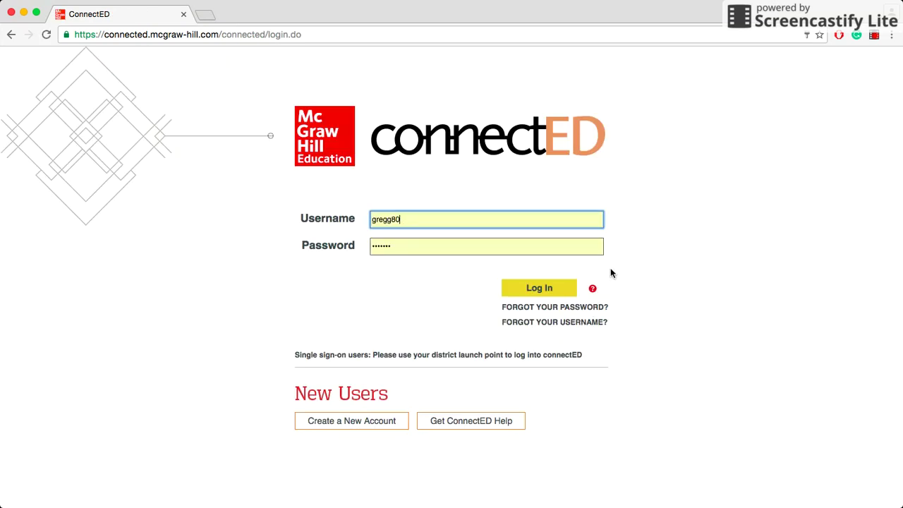
Step: Replace the autofilled login with the new student's saved user name and password
{"action": "left_click_drag", "start_coordinate": [422, 216], "coordinate": [356, 219]}
{"action": "key", "text": "BackSpace"}
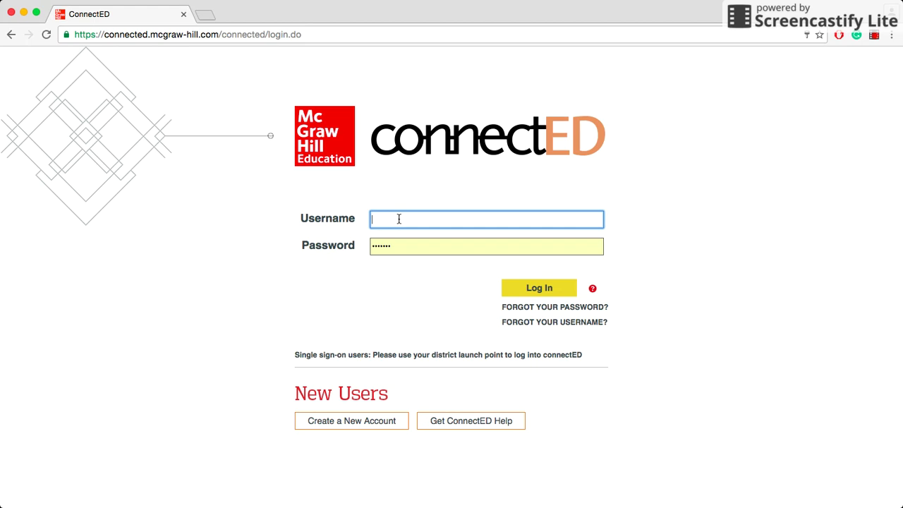
{"action": "key", "text": "super+v"}
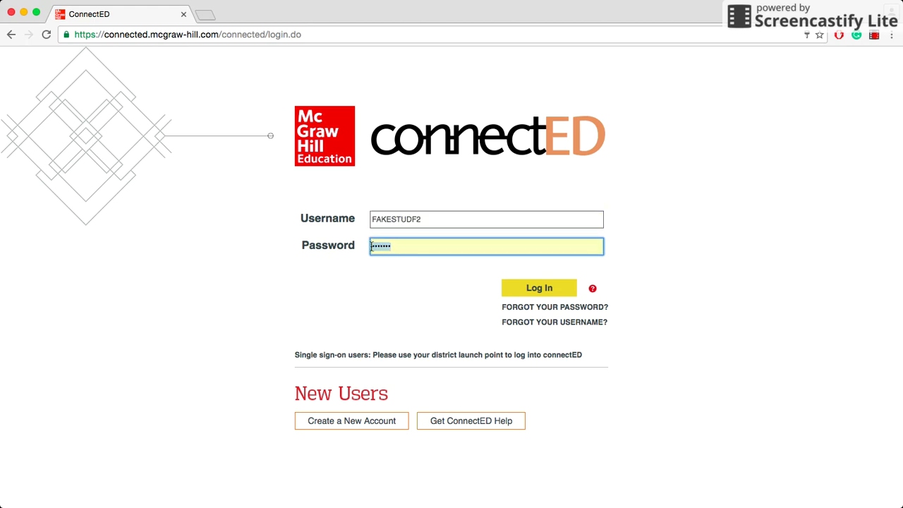
{"action": "key", "text": "BackSpace"}
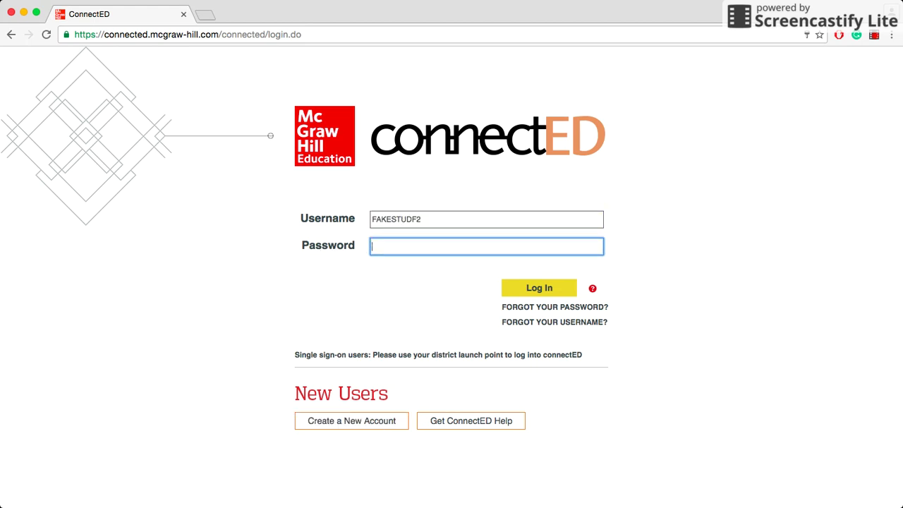
{"action": "key", "text": "super+Tab"}
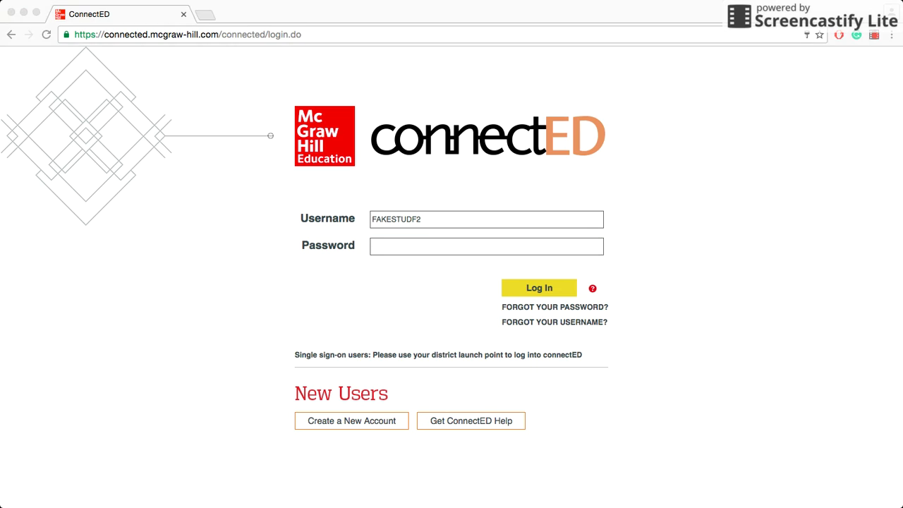
{"action": "key", "text": "super+Tab"}
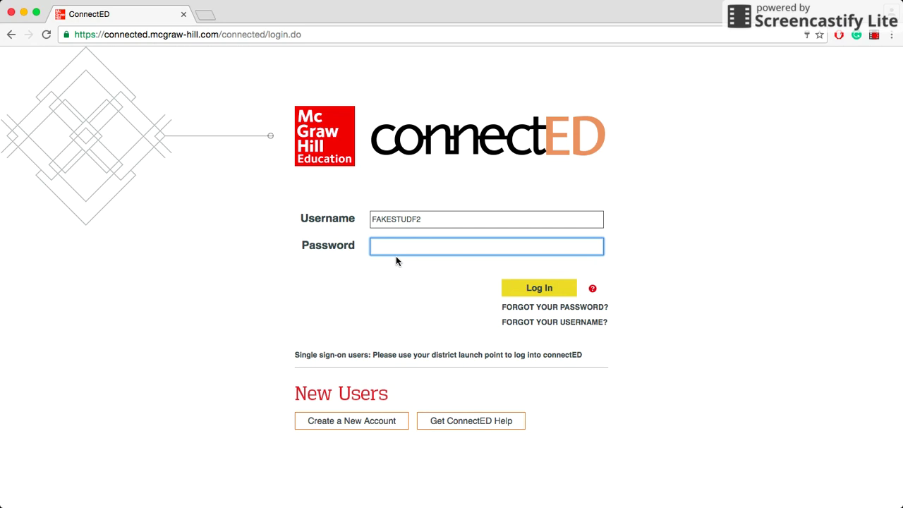
{"action": "type", "text": "•••••••"}
Step: Cancel the Reset Password form, attempt login, and dismiss the mismatch error
{"action": "left_click", "coordinate": [557, 307]}
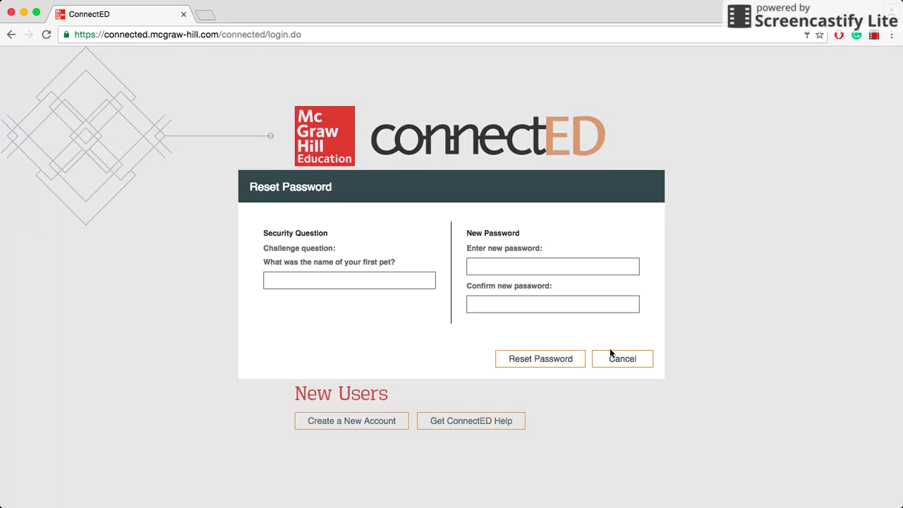
{"action": "left_click", "coordinate": [611, 358]}
{"action": "left_click", "coordinate": [531, 287]}
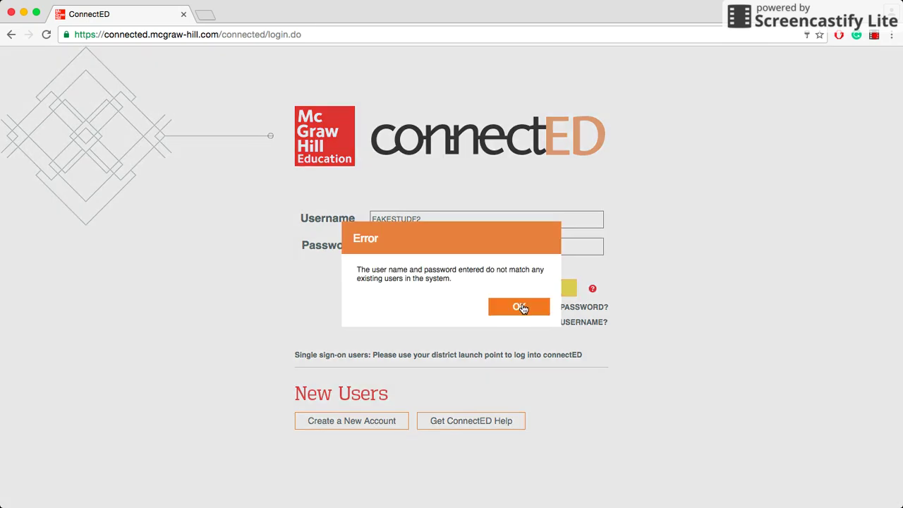
{"action": "left_click", "coordinate": [519, 308]}
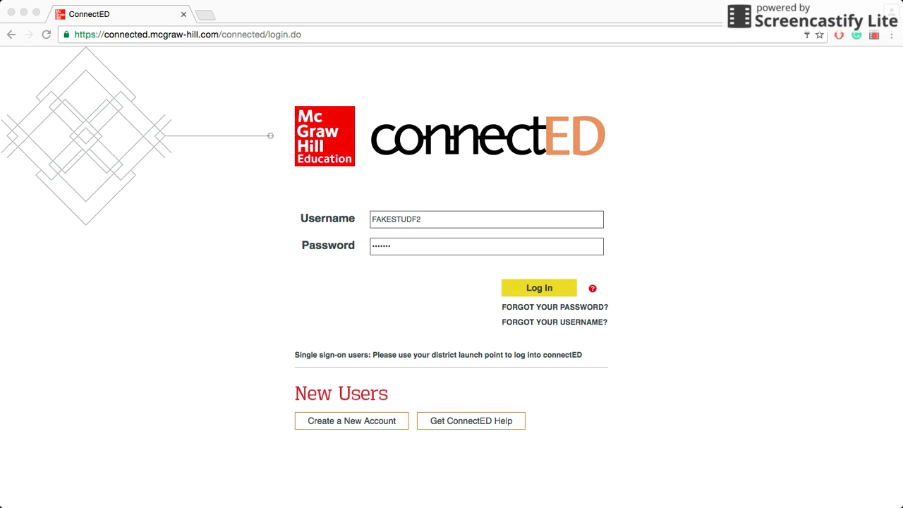
Step: Re-enter the password and log in with the new student account
{"action": "left_click", "coordinate": [292, 220]}
{"action": "left_click", "coordinate": [412, 248]}
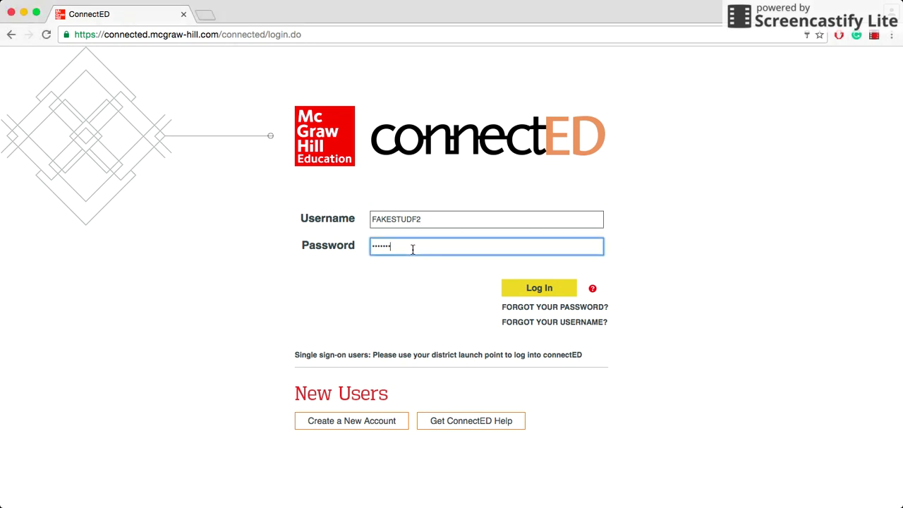
{"action": "left_click_drag", "start_coordinate": [412, 248], "coordinate": [350, 253]}
{"action": "left_click", "coordinate": [351, 254]}
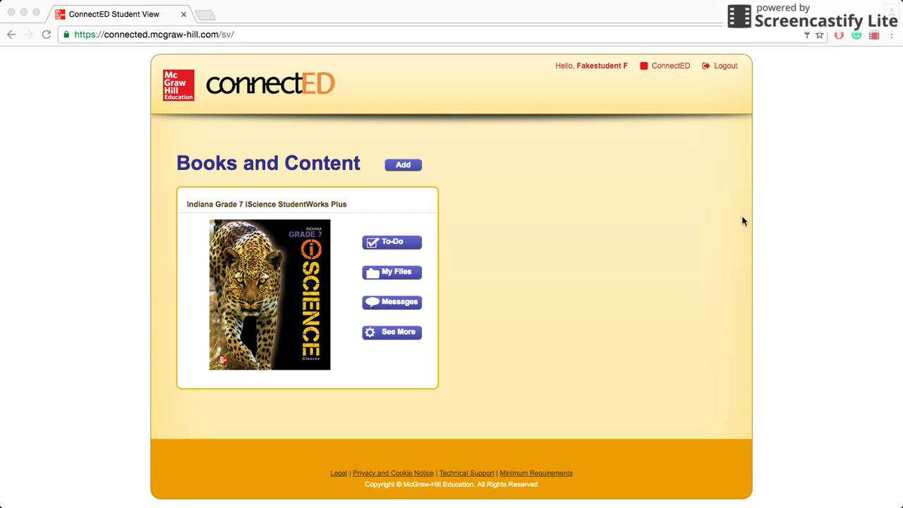
Step: Wait for Books and Content to load with Indiana Grade 7 iScience StudentWorks Plus
{"action": "left_click", "coordinate": [872, 36]}
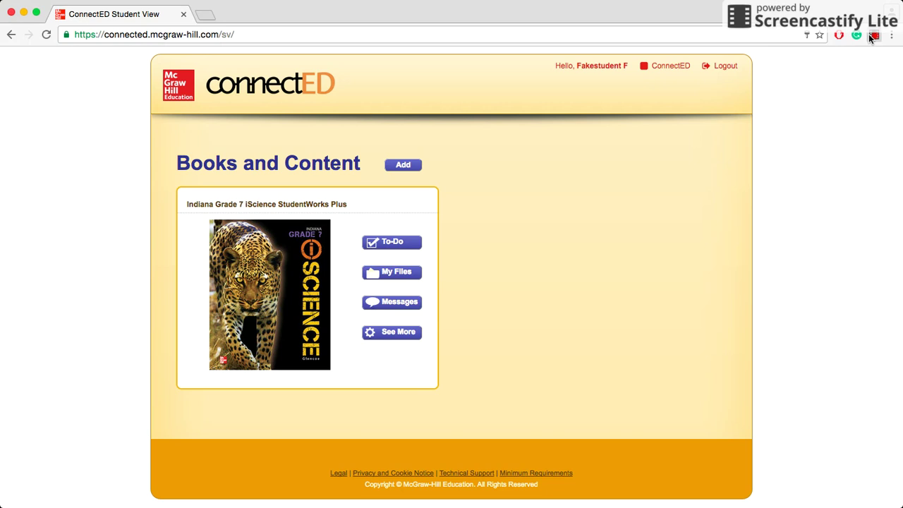